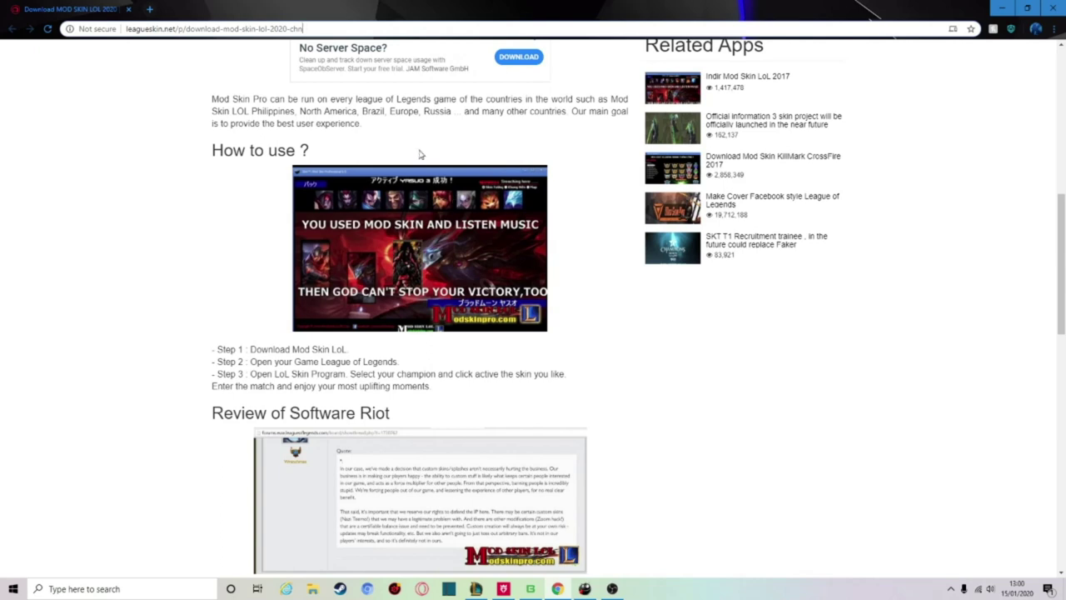
Step: Look through the Mod Skin LoL download page as far as the LOL PRO 10.1 download link
{"action": "left_click_drag", "start_coordinate": [243, 31], "coordinate": [239, 39]}
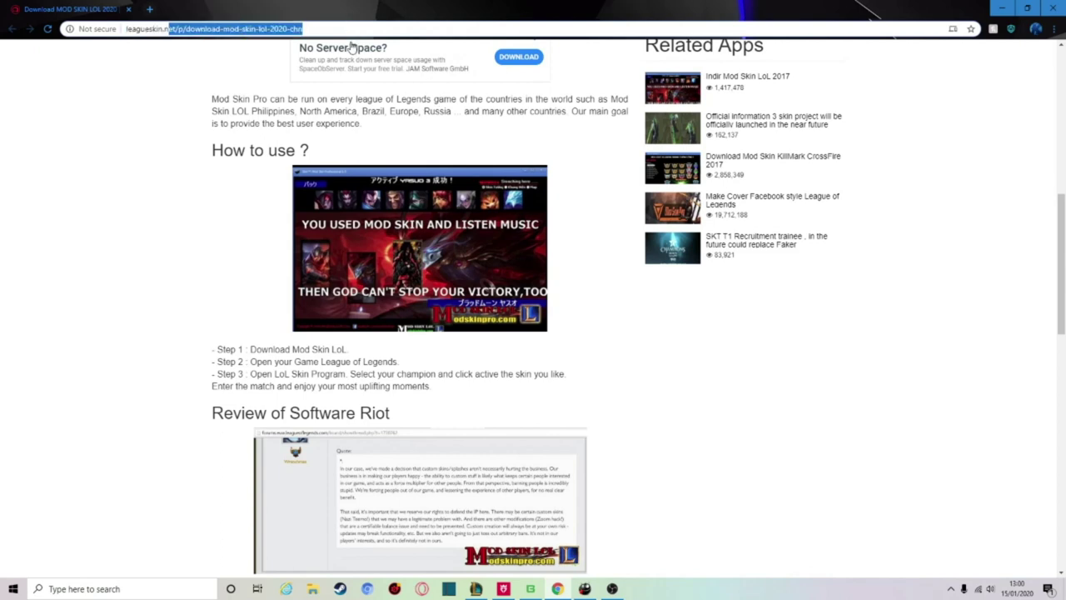
{"action": "scroll", "coordinate": [380, 200], "scroll_direction": "up", "scroll_amount": 5}
{"action": "left_click", "coordinate": [168, 356]}
{"action": "scroll", "coordinate": [169, 356], "scroll_direction": "down", "scroll_amount": 4}
{"action": "scroll", "coordinate": [311, 319], "scroll_direction": "down", "scroll_amount": 6}
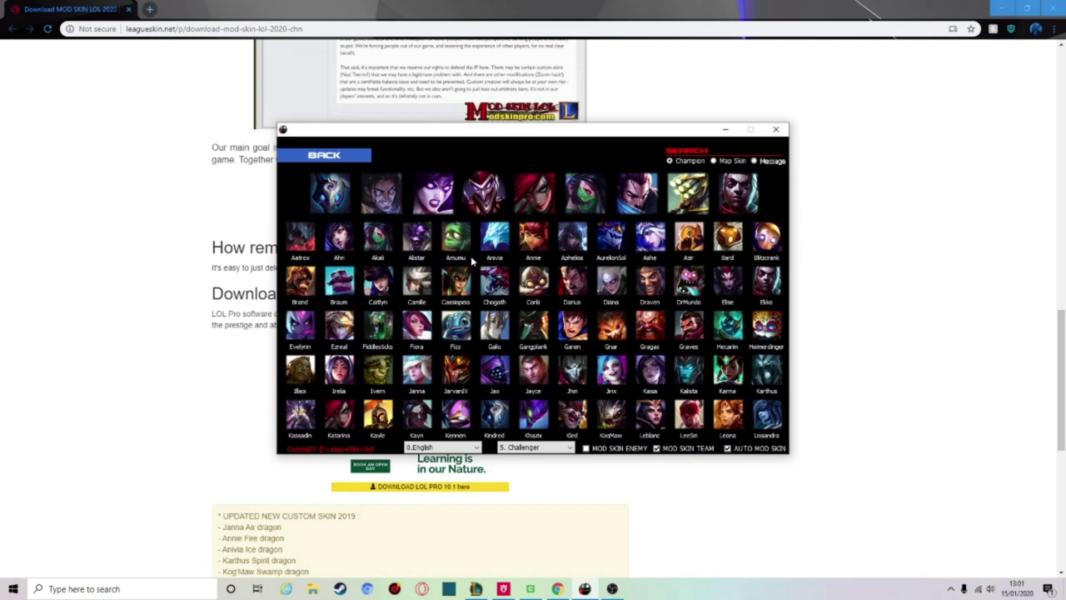
Step: Open Shaco's skin list in the LOL PRO skin tool and preview his default and custom skins, ending with Shaco Demon
{"action": "left_click", "coordinate": [475, 208]}
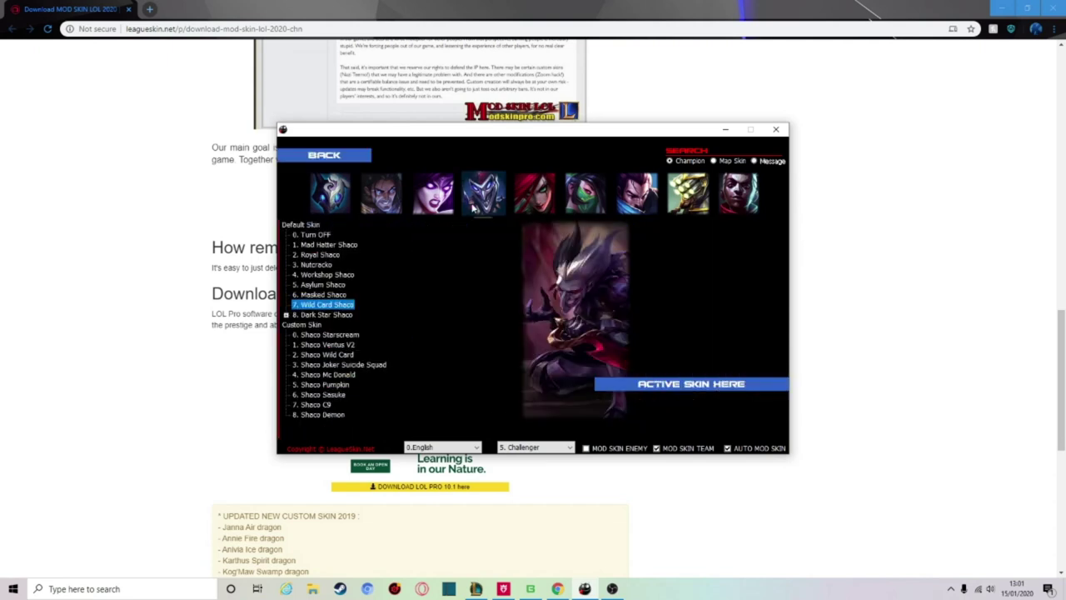
{"action": "left_click", "coordinate": [328, 295]}
{"action": "left_click", "coordinate": [326, 285]}
{"action": "left_click", "coordinate": [324, 265]}
{"action": "left_click", "coordinate": [322, 254]}
{"action": "left_click", "coordinate": [321, 245]}
{"action": "left_click", "coordinate": [323, 335]}
{"action": "left_click", "coordinate": [330, 345]}
{"action": "left_click", "coordinate": [341, 374]}
{"action": "left_click", "coordinate": [340, 386]}
{"action": "left_click", "coordinate": [341, 396]}
{"action": "left_click", "coordinate": [331, 416]}
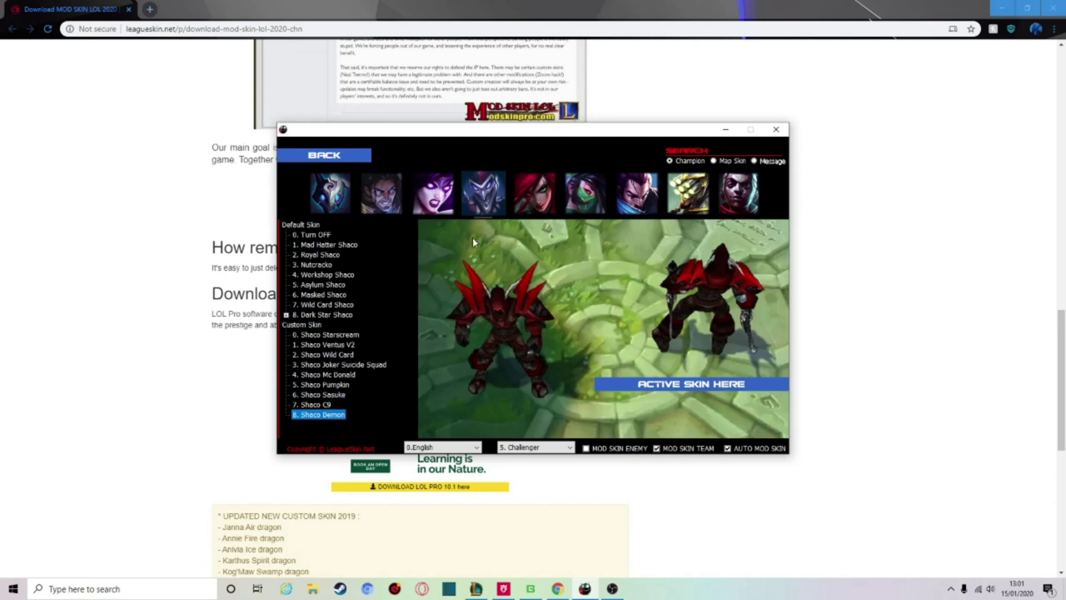
Step: View Katarina's skins briefly, return to Shaco and preview more of his default skins, ending with Mad Hatter Shaco
{"action": "left_click", "coordinate": [532, 193]}
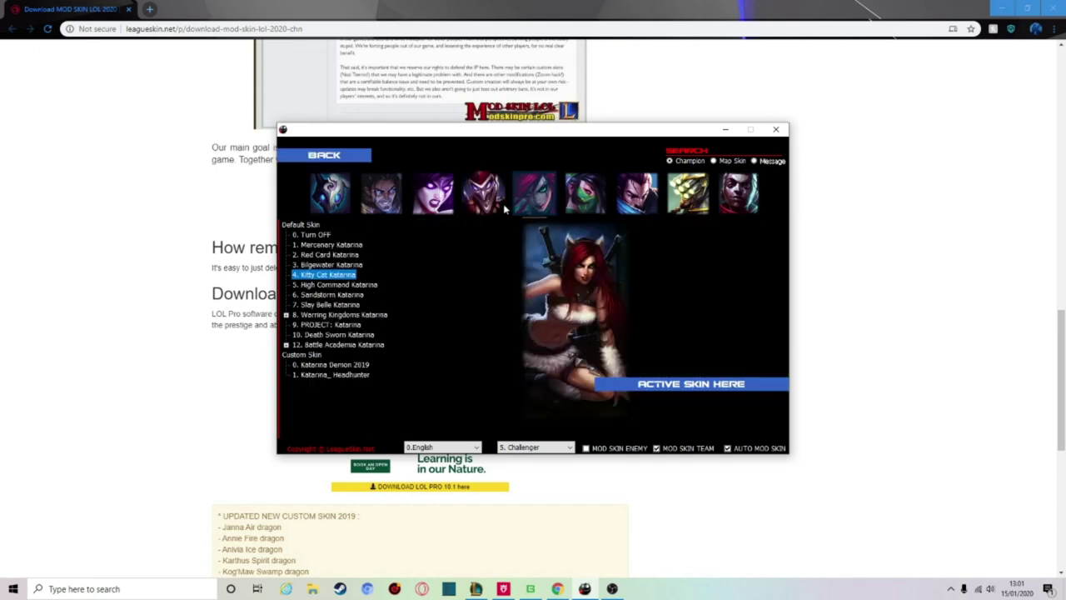
{"action": "left_click", "coordinate": [488, 200]}
{"action": "left_click", "coordinate": [331, 294]}
{"action": "left_click", "coordinate": [330, 285]}
{"action": "left_click", "coordinate": [329, 275]}
{"action": "left_click", "coordinate": [328, 255]}
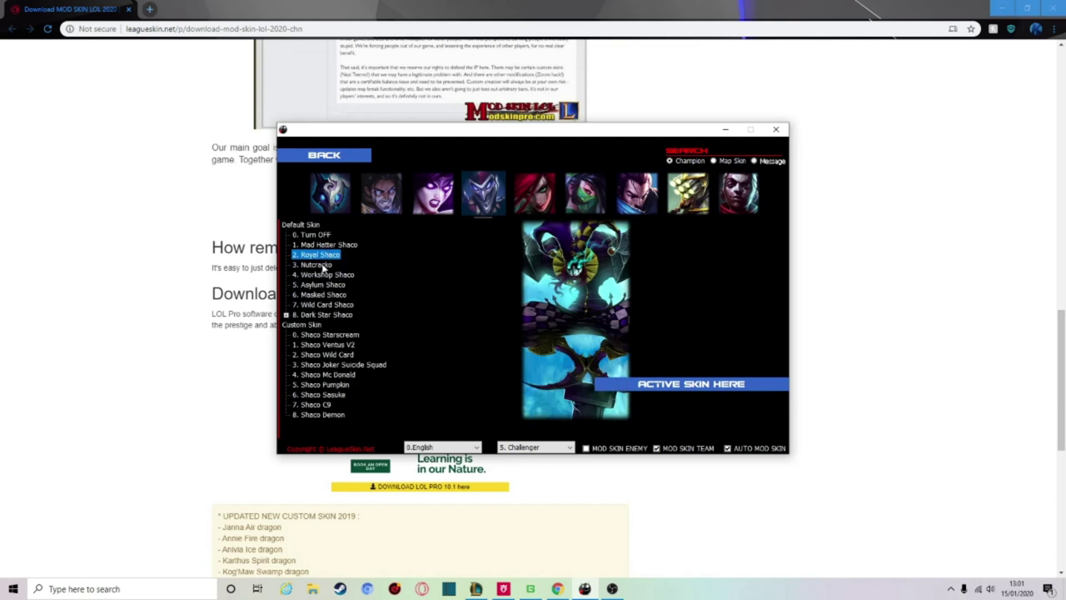
{"action": "left_click", "coordinate": [330, 245]}
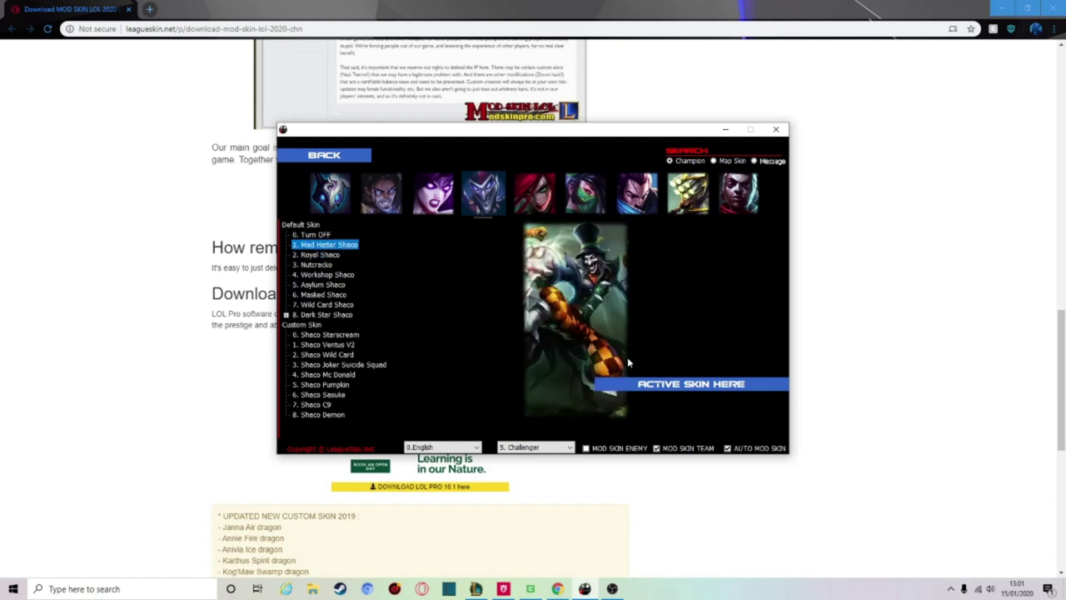
Step: Minimize the skin tool, confirm the ARAM mode in the League of Legends client and start finding a match
{"action": "left_click", "coordinate": [725, 131]}
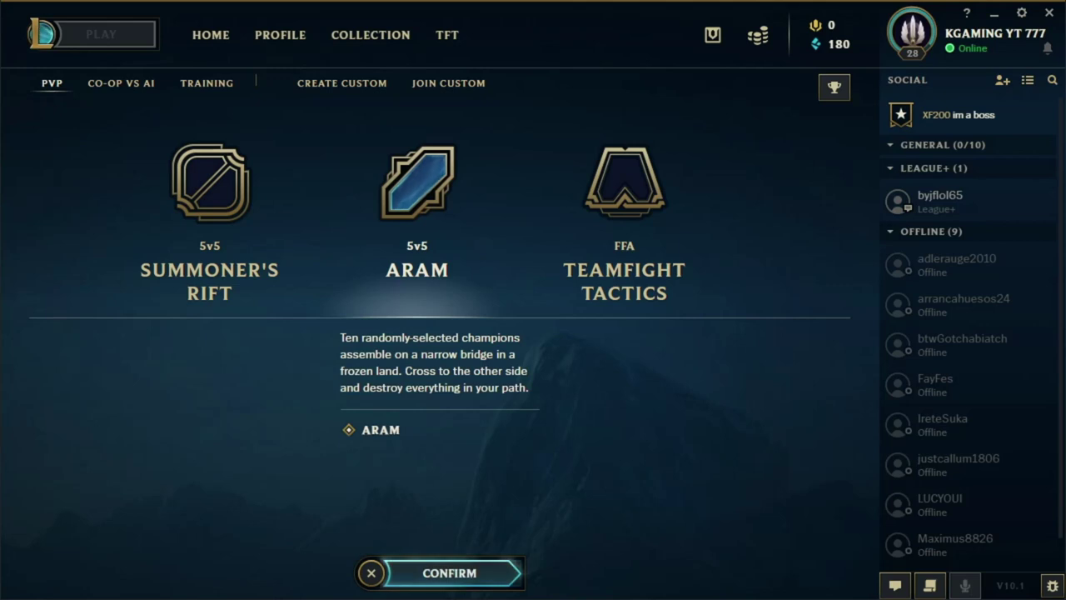
{"action": "left_click", "coordinate": [487, 574]}
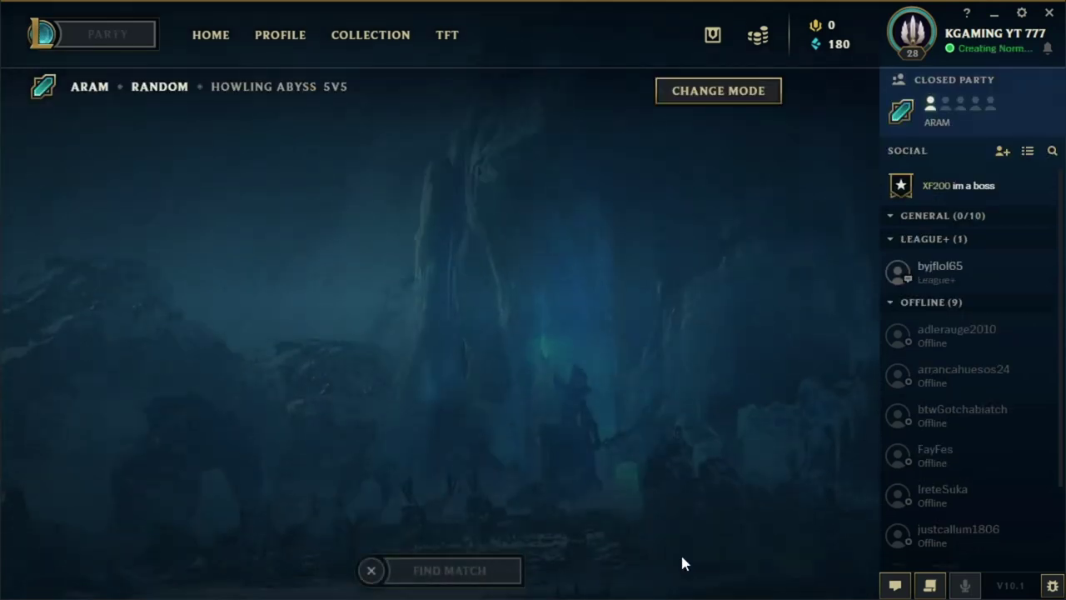
{"action": "left_click", "coordinate": [450, 570]}
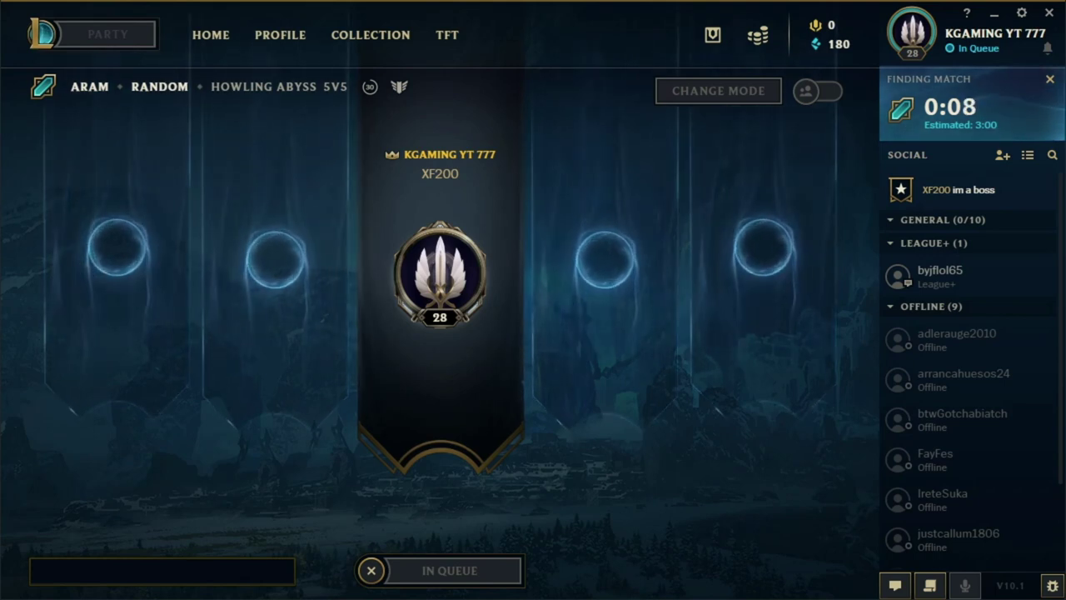
Step: Switch OBS to Scene 2, bring the skin tool to the front and preview Royal Shaco
{"action": "left_click", "coordinate": [205, 393]}
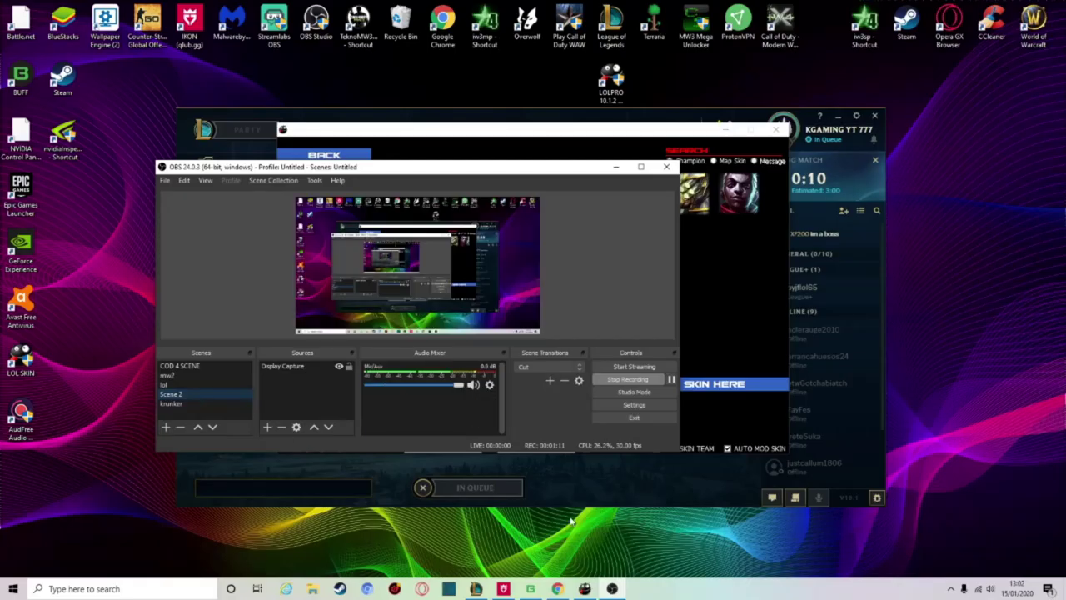
{"action": "left_click", "coordinate": [608, 592]}
{"action": "left_click", "coordinate": [586, 590]}
{"action": "left_click", "coordinate": [586, 590]}
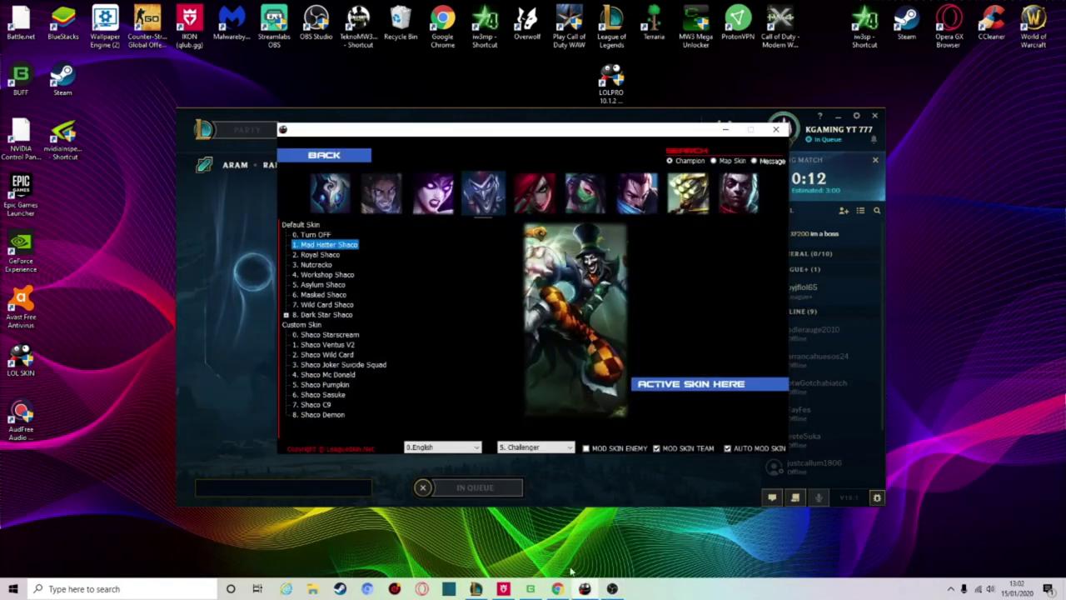
{"action": "left_click", "coordinate": [317, 254]}
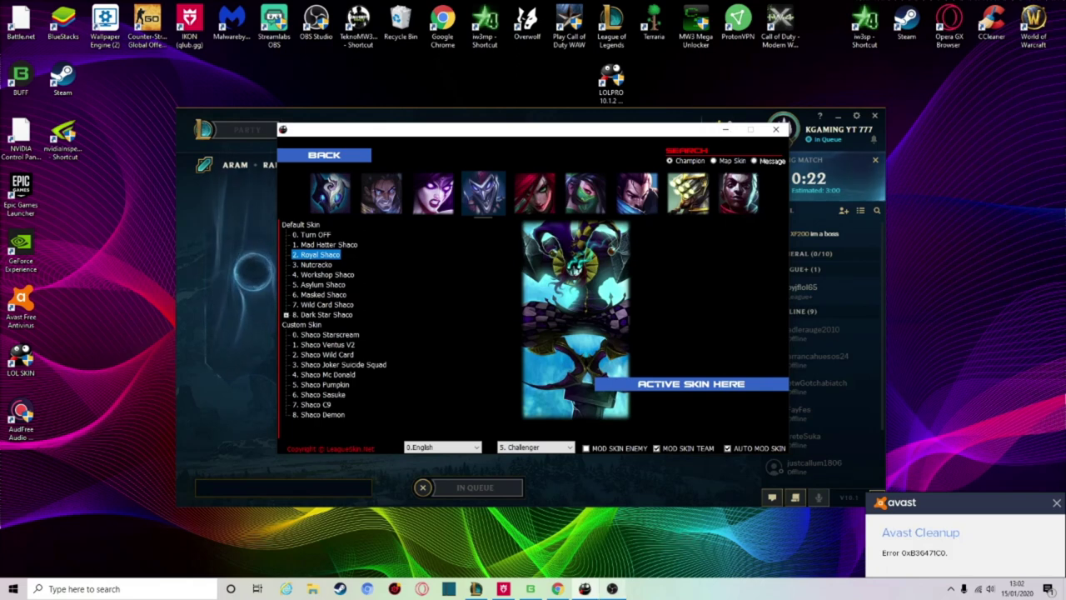
Step: Switch OBS to the lol scene, view the League client's skins filtered to My Collection, and return to the party lobby
{"action": "left_click", "coordinate": [612, 588]}
{"action": "left_click", "coordinate": [216, 388]}
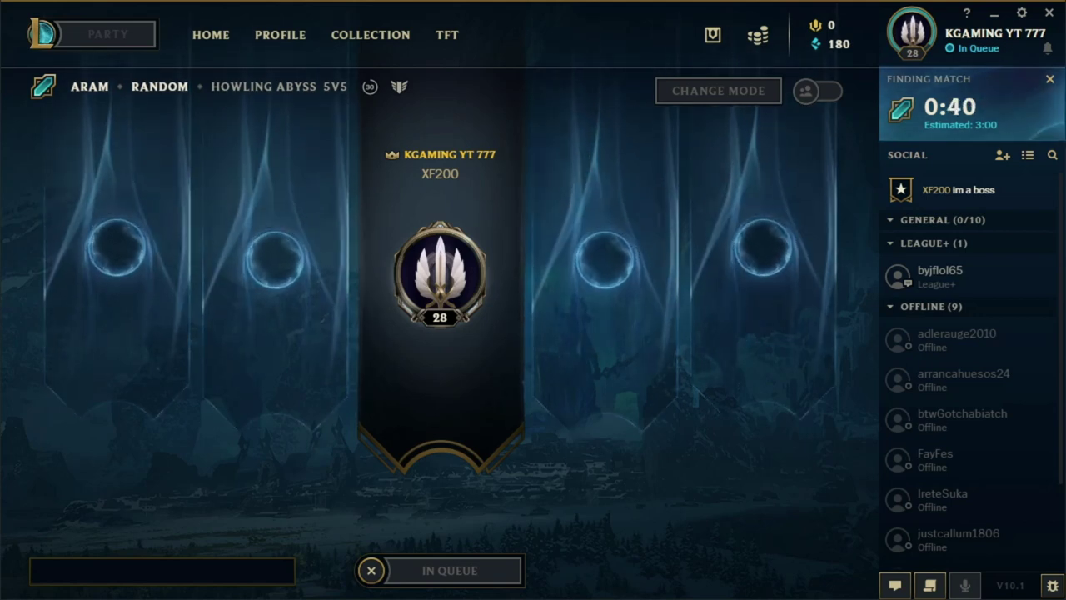
{"action": "left_click", "coordinate": [361, 38]}
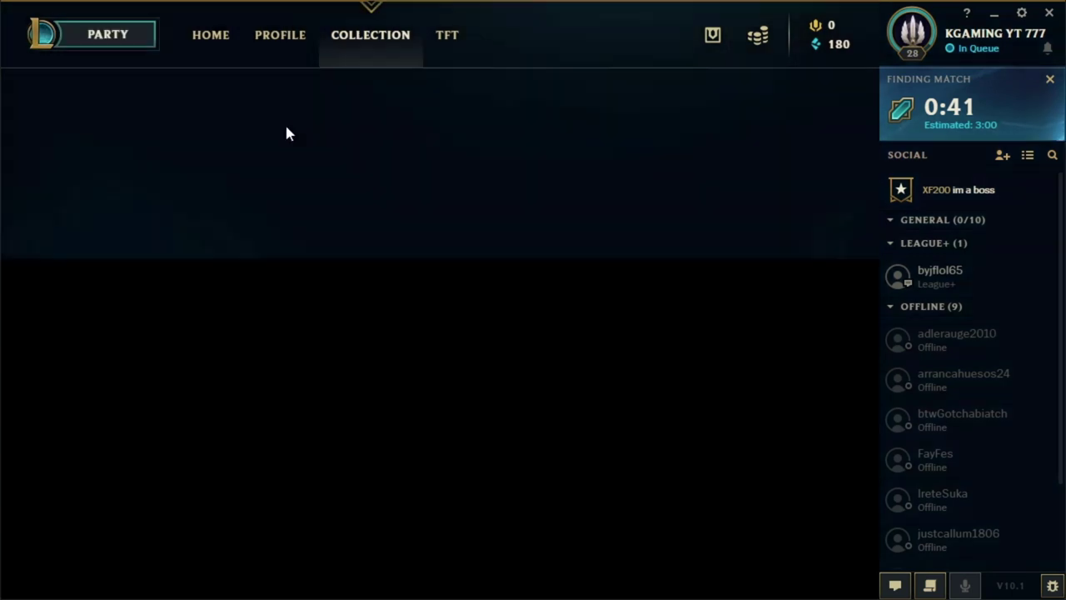
{"action": "left_click", "coordinate": [151, 83]}
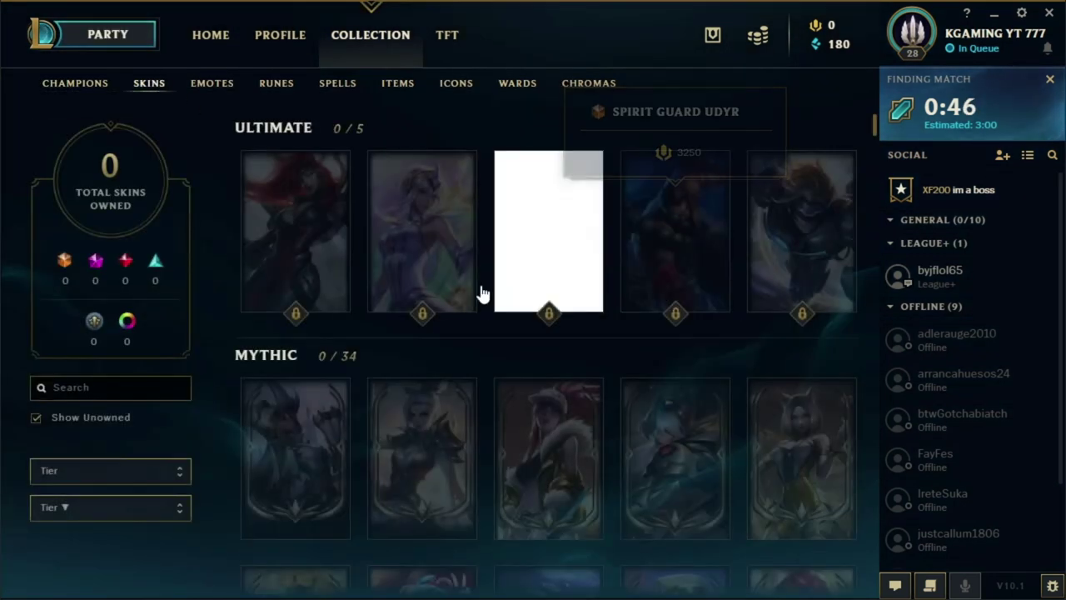
{"action": "scroll", "coordinate": [611, 291], "scroll_direction": "down", "scroll_amount": 5}
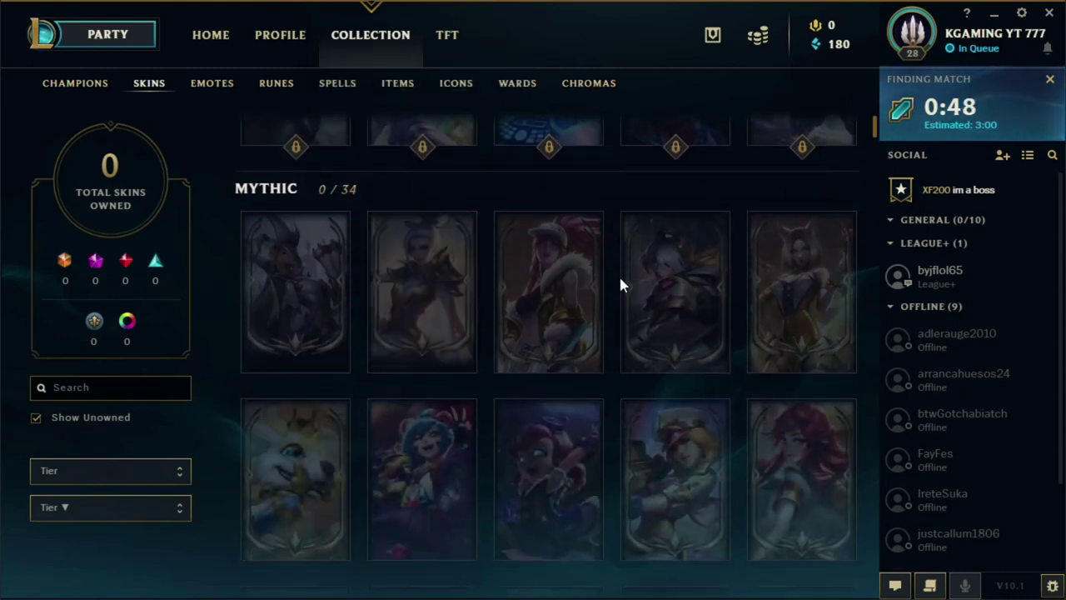
{"action": "scroll", "coordinate": [611, 314], "scroll_direction": "down", "scroll_amount": 1}
{"action": "left_click", "coordinate": [95, 473]}
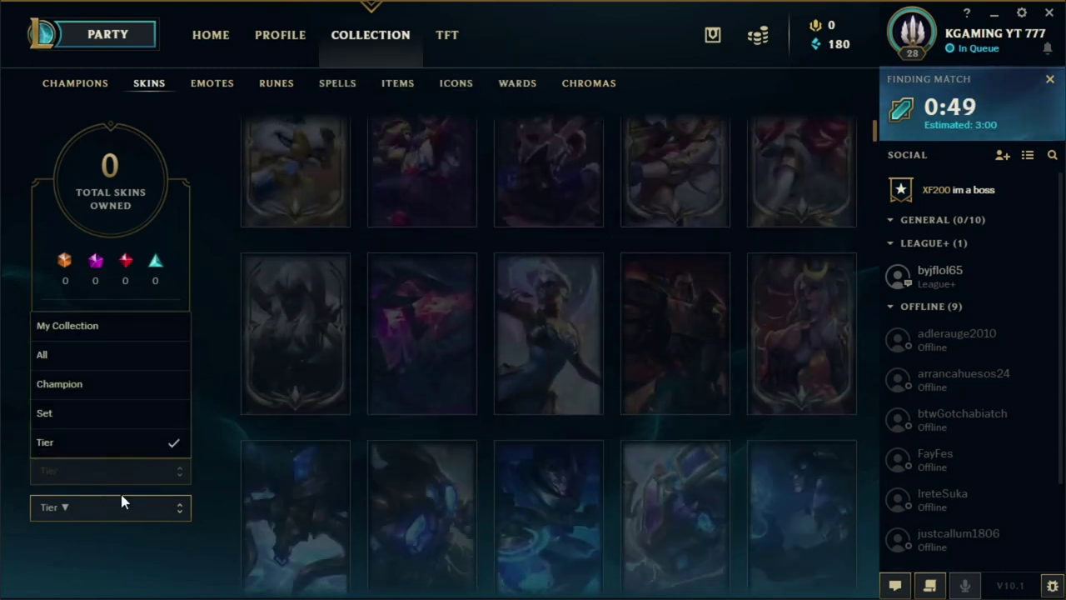
{"action": "left_click", "coordinate": [96, 330]}
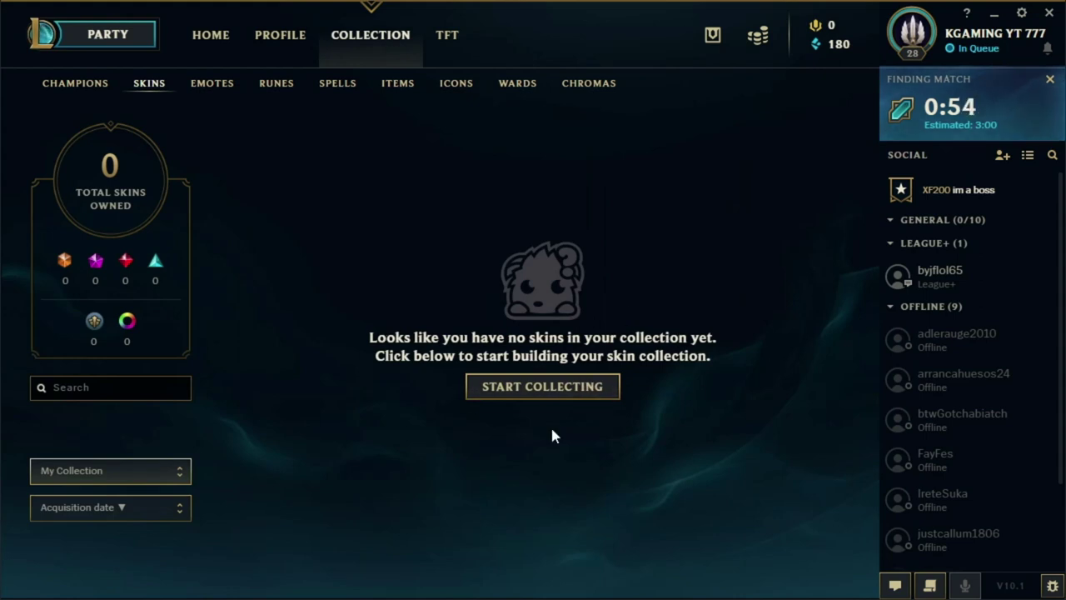
{"action": "left_click", "coordinate": [124, 40]}
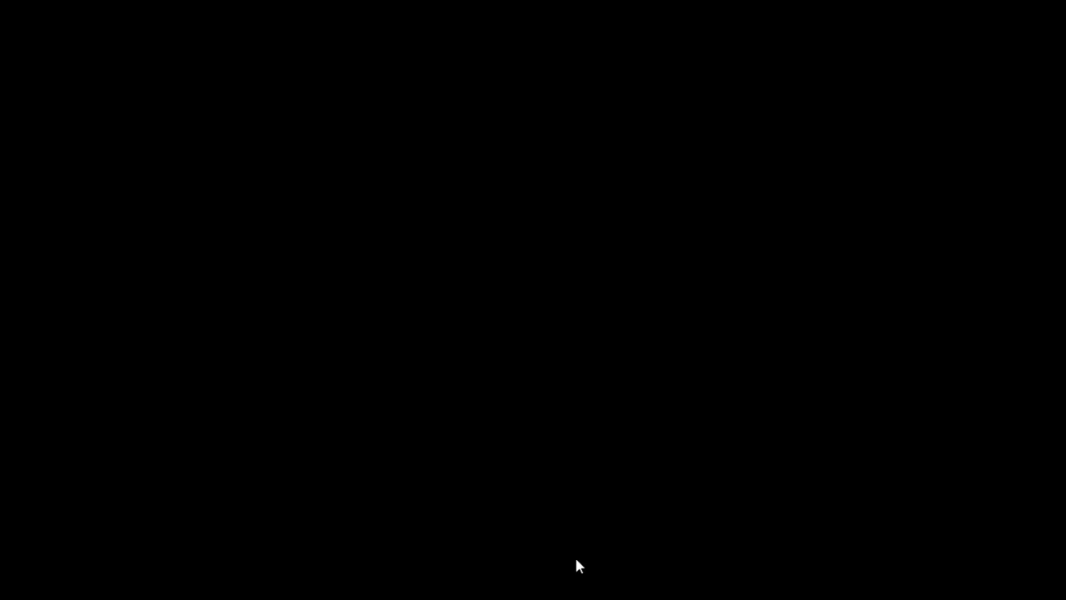
Step: Bring the skin tool in front of the League client, return to its champion list and open Morgana's skins
{"action": "key", "text": "alt+Tab"}
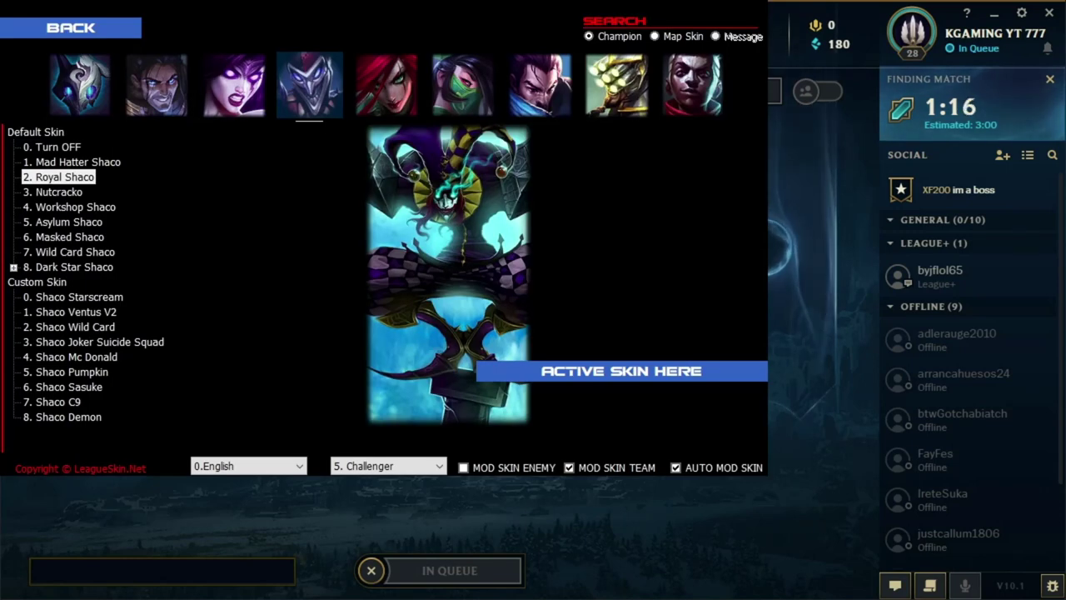
{"action": "key", "text": "alt+Tab"}
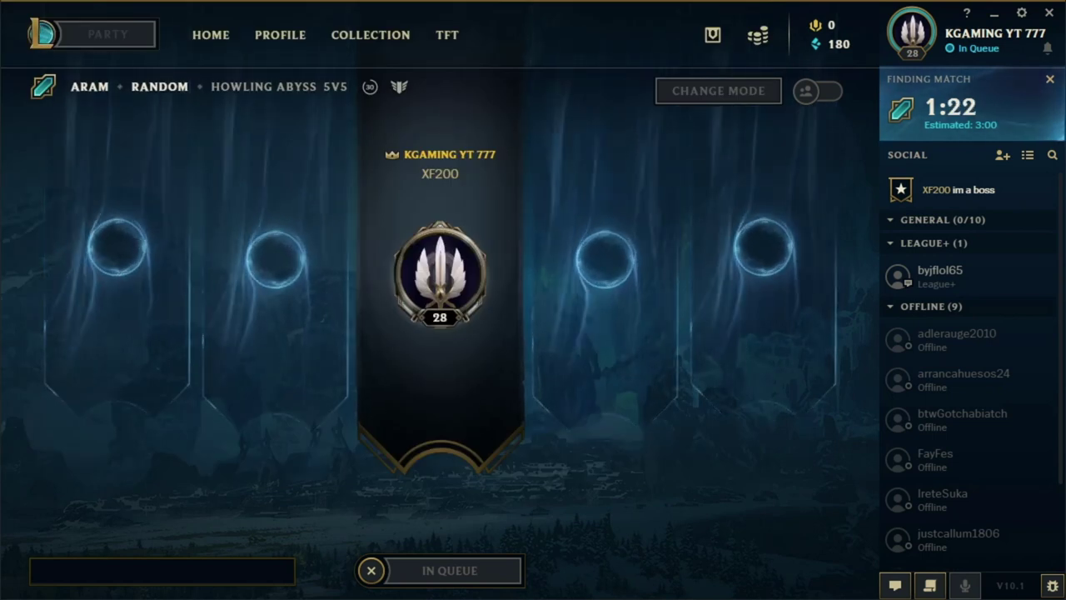
{"action": "key", "text": "alt+Tab"}
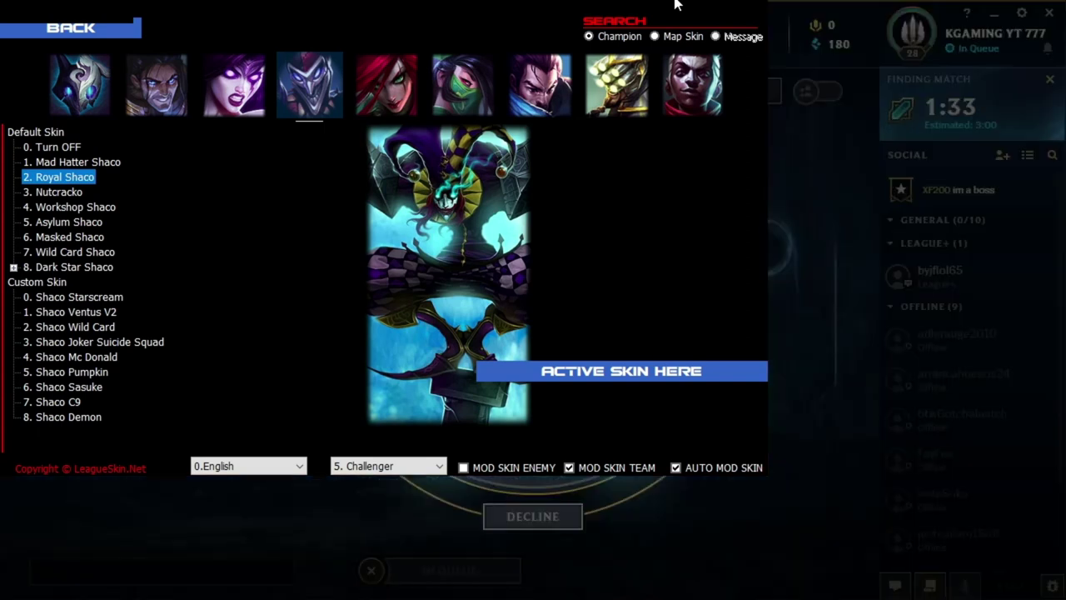
{"action": "mouse_move", "coordinate": [673, 4]}
{"action": "left_mouse_down"}
{"action": "mouse_move", "coordinate": [849, 0]}
{"action": "mouse_move", "coordinate": [676, 5]}
{"action": "left_mouse_up"}
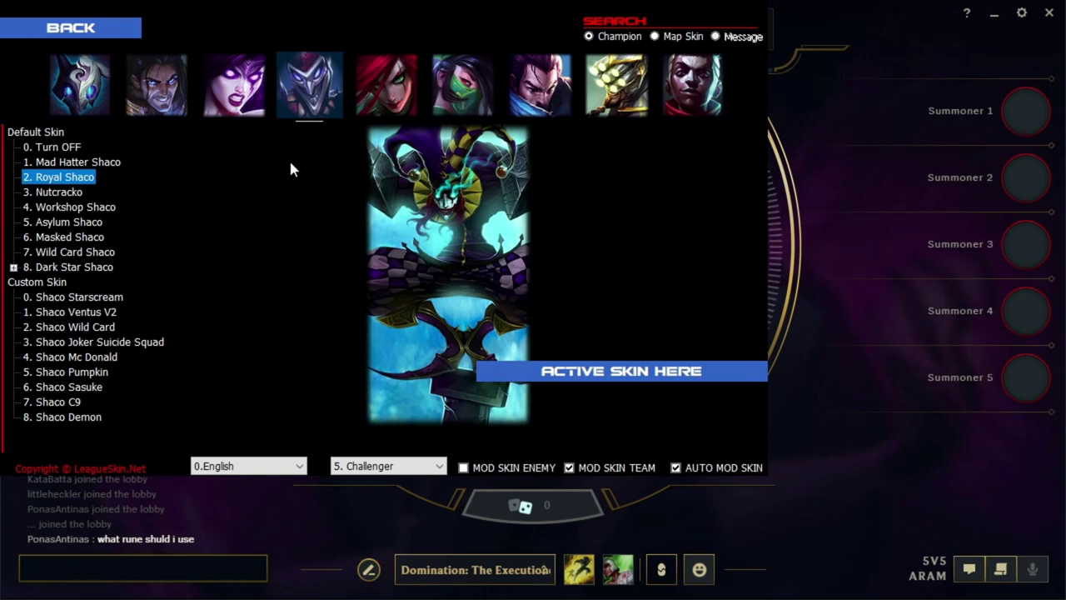
{"action": "left_click", "coordinate": [95, 34]}
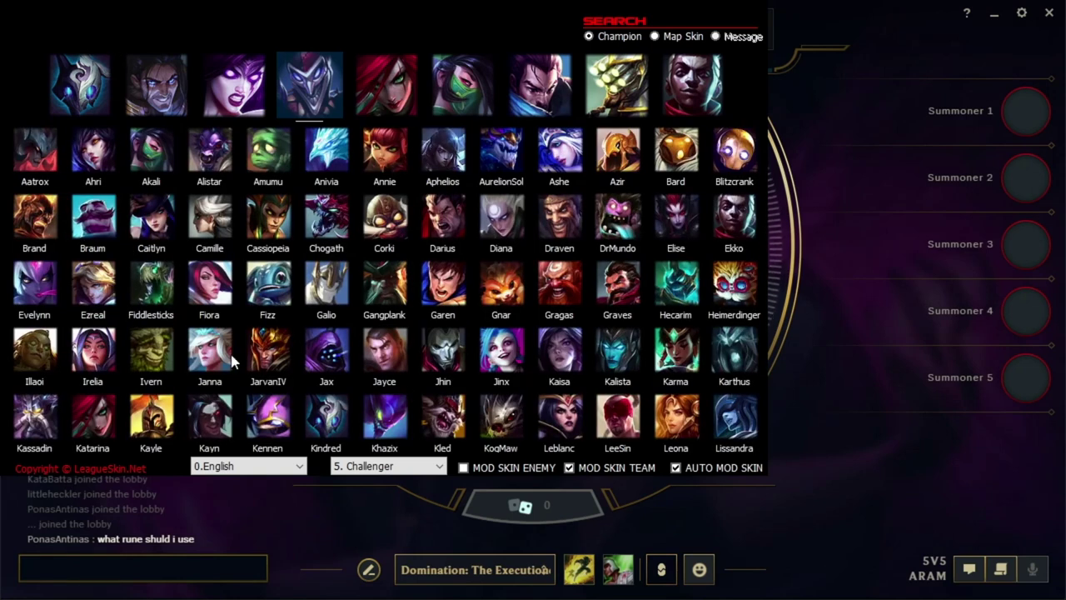
{"action": "scroll", "coordinate": [388, 311], "scroll_direction": "down", "scroll_amount": 3}
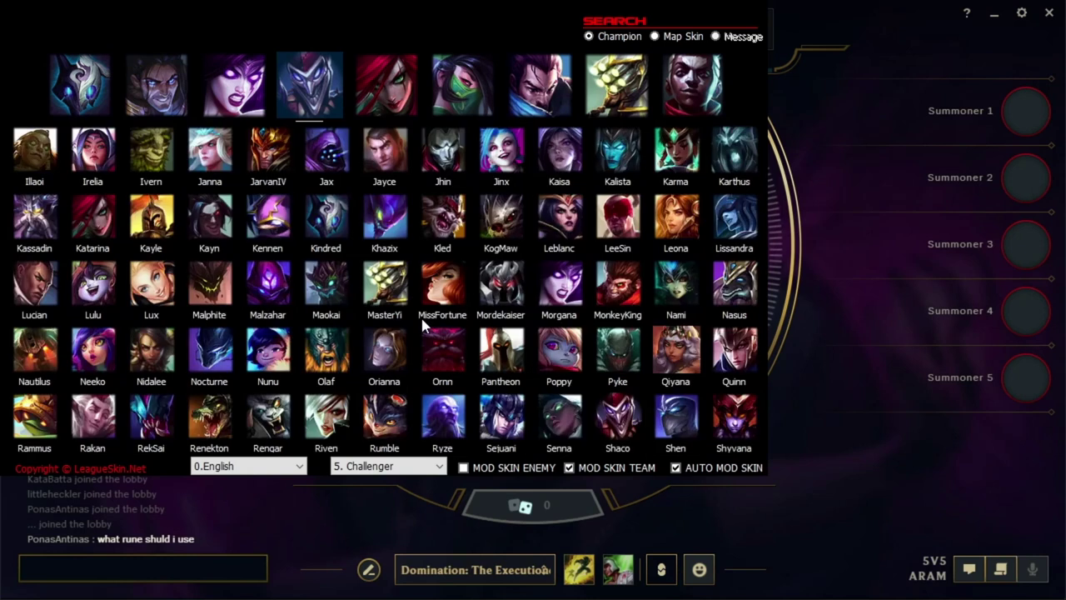
{"action": "left_click", "coordinate": [569, 293]}
Step: Preview Morgana's default skins, including Sinful Succulence, Lunar Wraith and Ghost Bride
{"action": "left_click", "coordinate": [73, 222]}
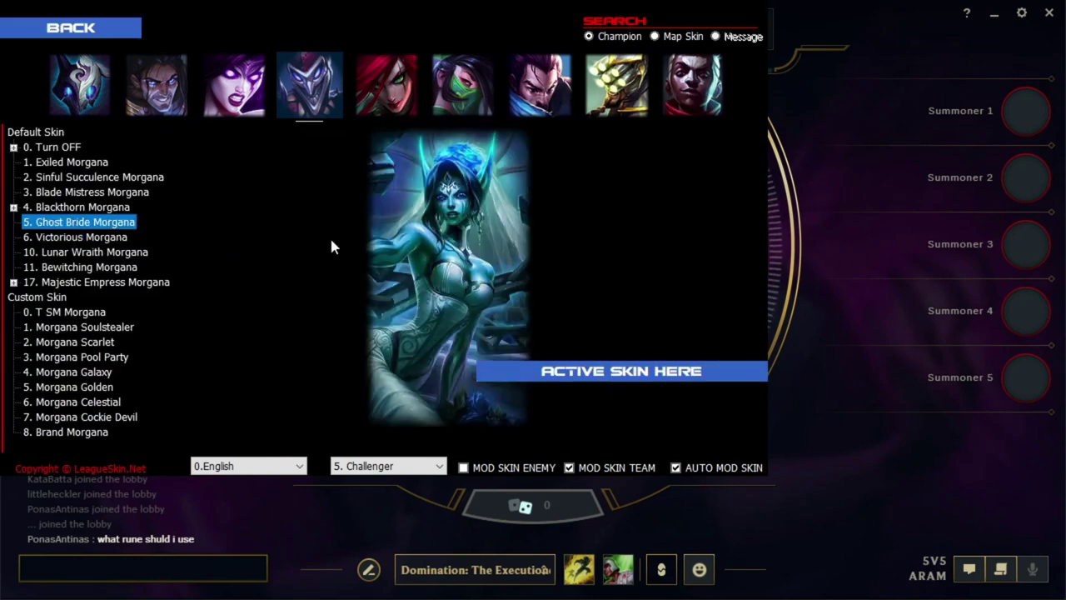
{"action": "left_click", "coordinate": [98, 193]}
{"action": "left_click", "coordinate": [78, 176]}
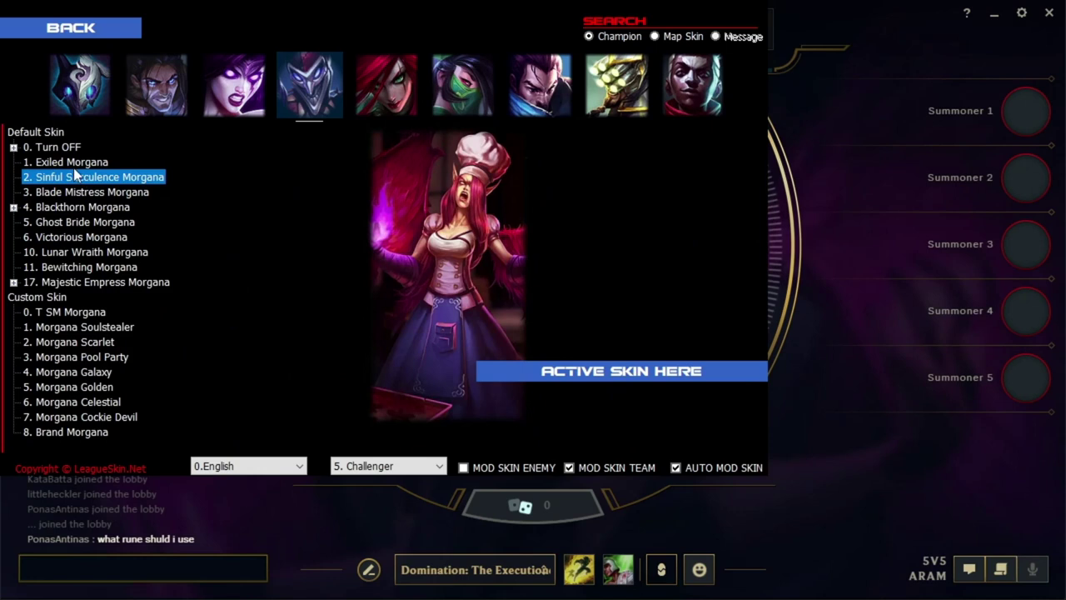
{"action": "left_click", "coordinate": [73, 164]}
{"action": "left_click", "coordinate": [47, 265]}
{"action": "left_click", "coordinate": [73, 253]}
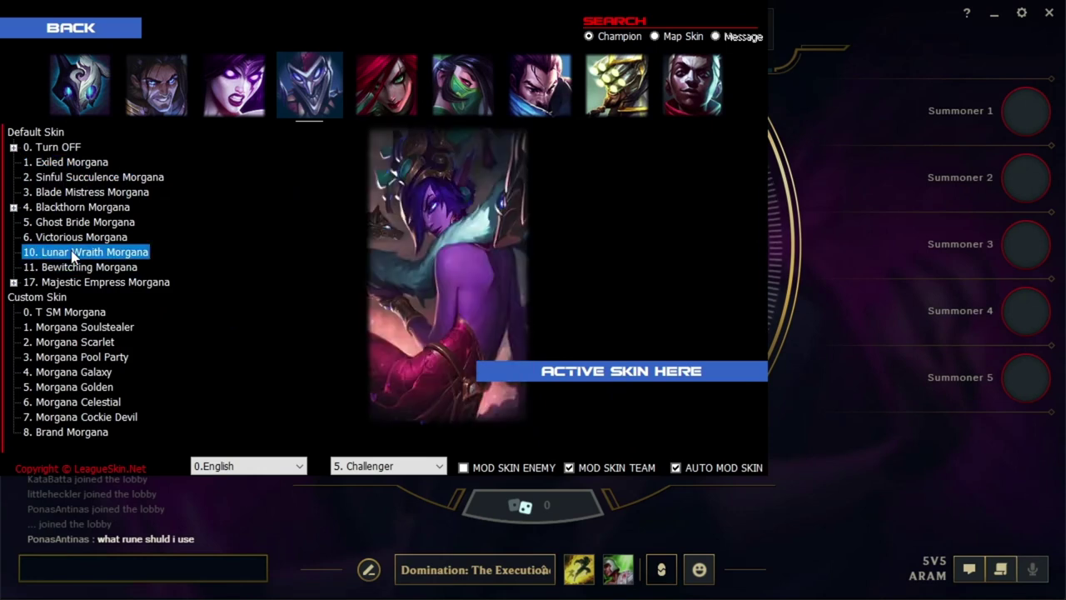
{"action": "left_click", "coordinate": [74, 237]}
{"action": "left_click", "coordinate": [75, 222]}
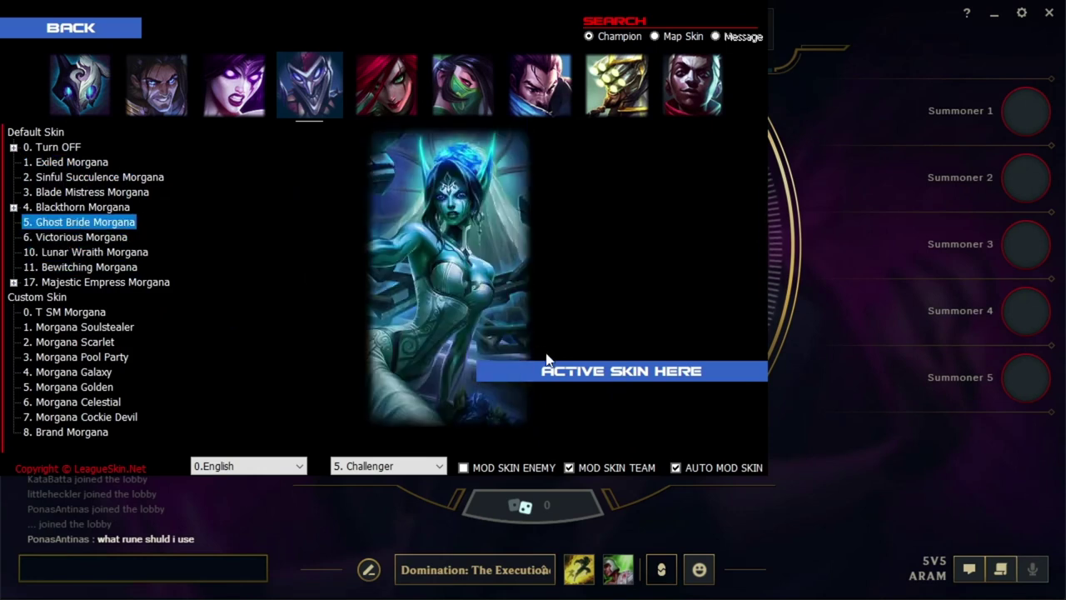
Step: Select the Blackthorn Morgana skin, activate it and minimize the skin tool
{"action": "left_click", "coordinate": [102, 210]}
{"action": "left_click", "coordinate": [103, 220]}
{"action": "left_click", "coordinate": [125, 209]}
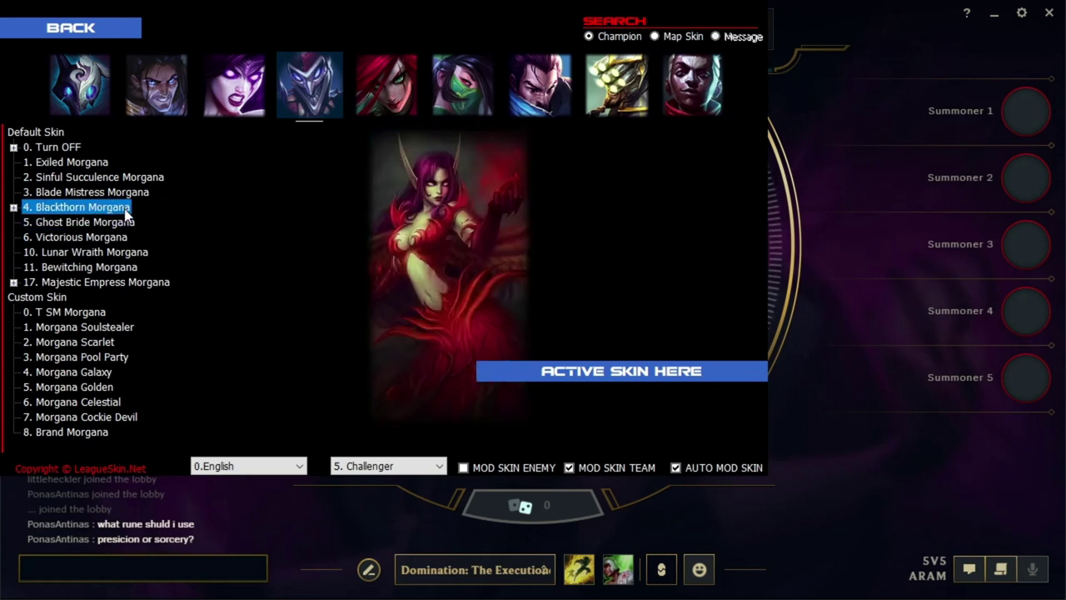
{"action": "left_click", "coordinate": [604, 372]}
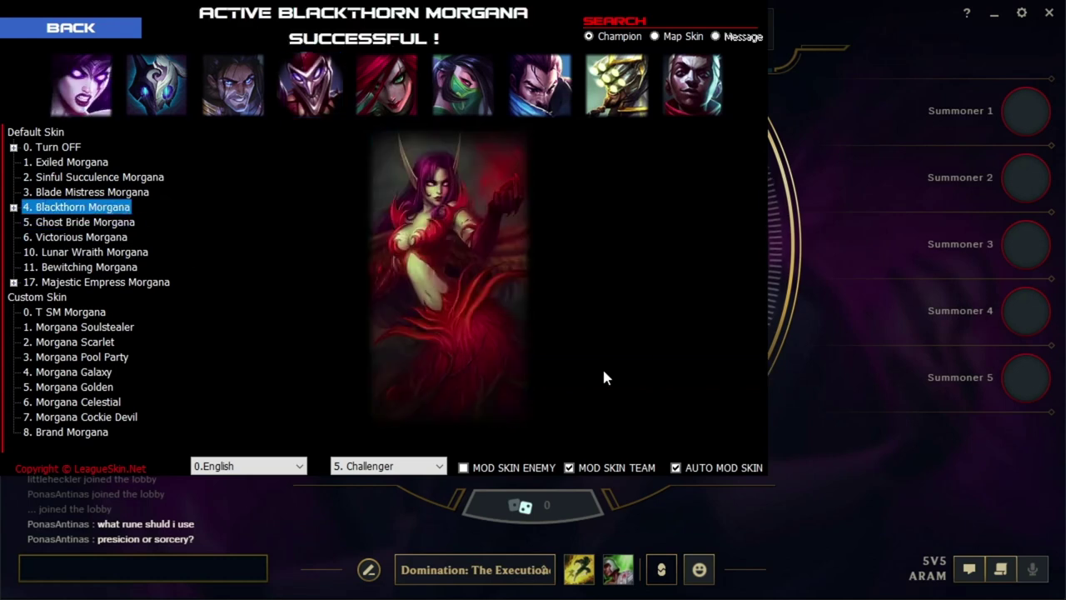
{"action": "left_click", "coordinate": [675, 3]}
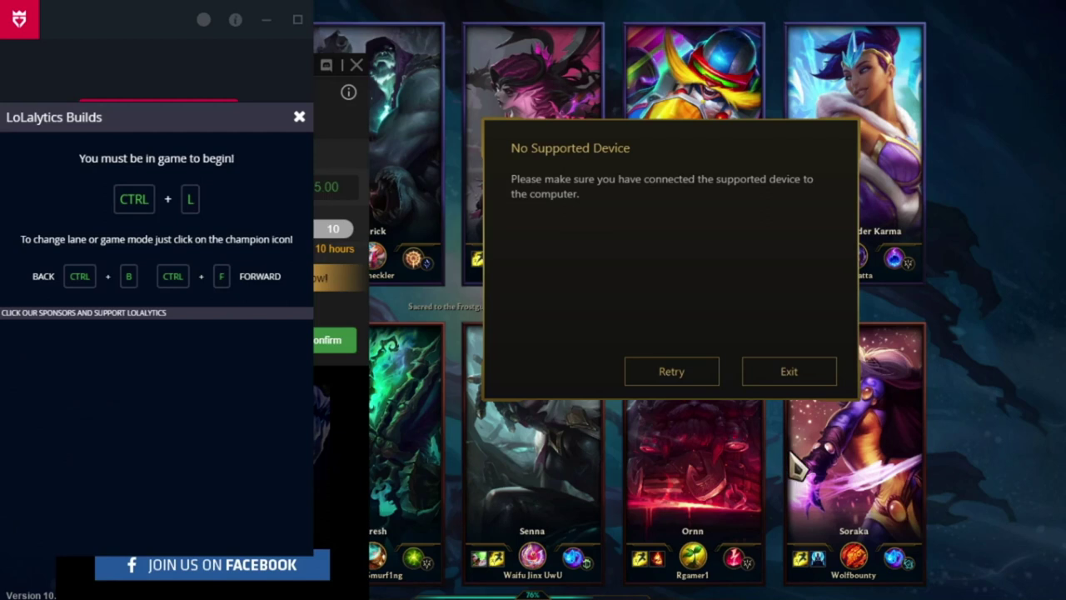
Step: Dismiss the No Supported Device dialog, the LoLalytics Builds overlay and the automatic challenge window from the loading screen
{"action": "left_click", "coordinate": [774, 373]}
{"action": "left_click", "coordinate": [299, 117]}
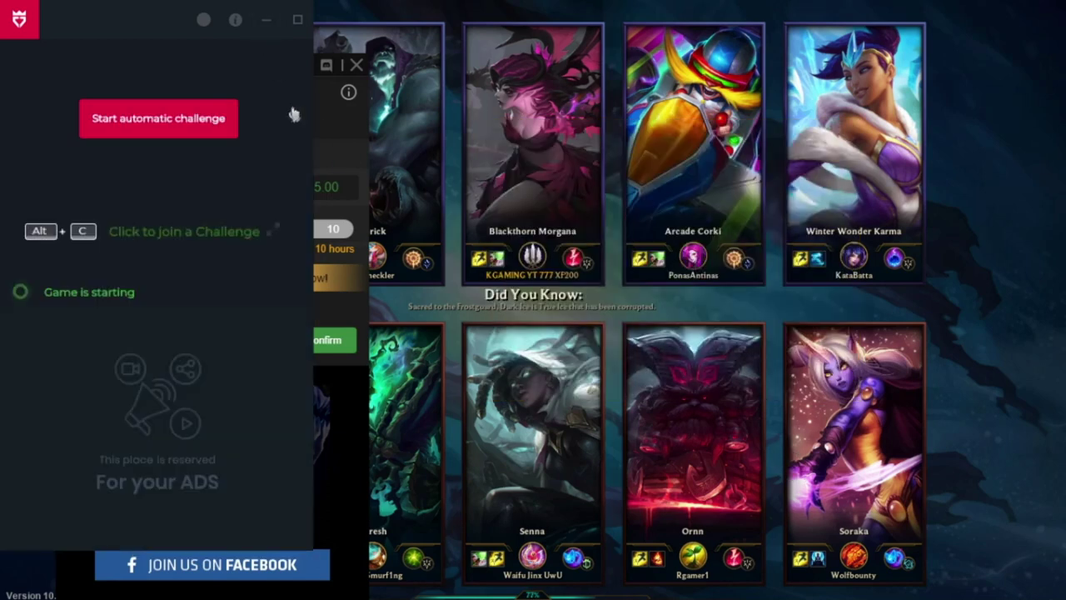
{"action": "left_click", "coordinate": [277, 30]}
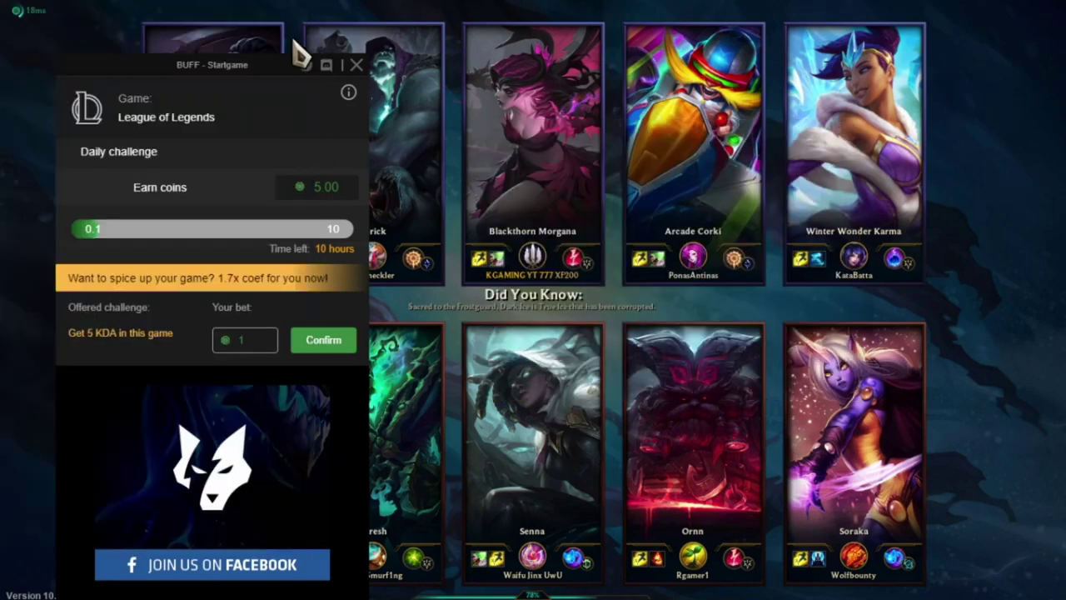
Step: Accept the offered 5 KDA challenge with a bet of 1 coin and close the BUFF window
{"action": "left_click", "coordinate": [343, 338]}
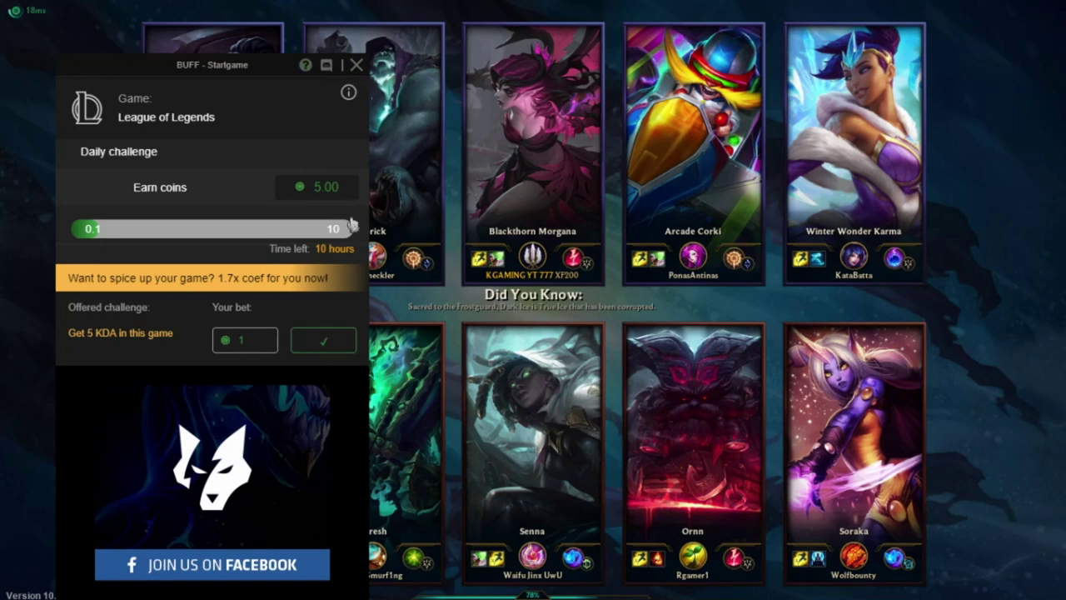
{"action": "left_click", "coordinate": [356, 65]}
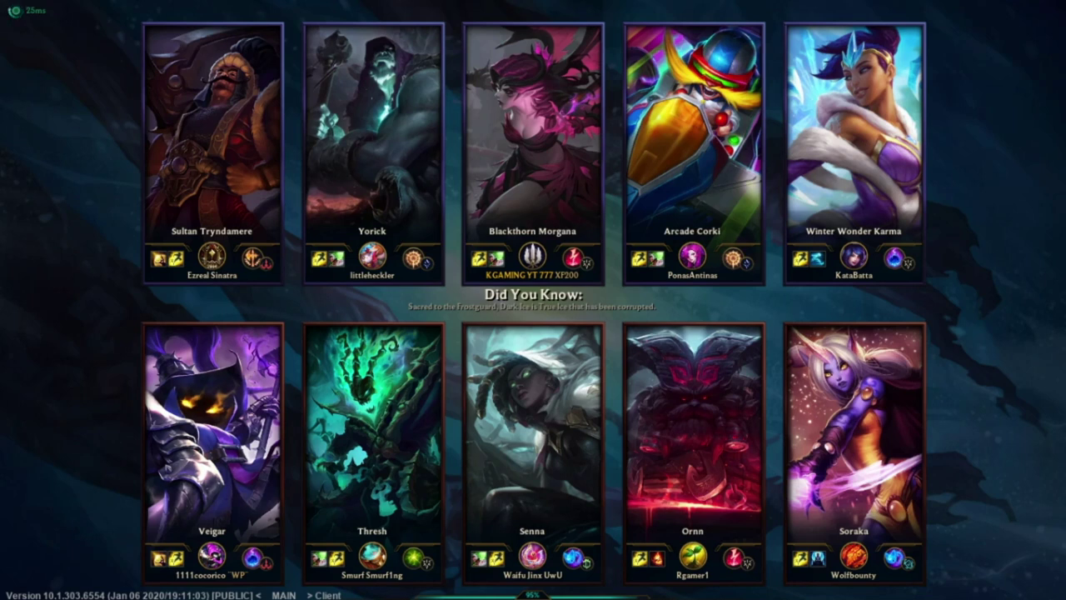
Step: Switch to the skin tool and preview Morgana's custom skins from T SM Morgana through Brand Morgana, including Scarlet, Galaxy and Cockie Devil
{"action": "key", "text": "alt+Tab"}
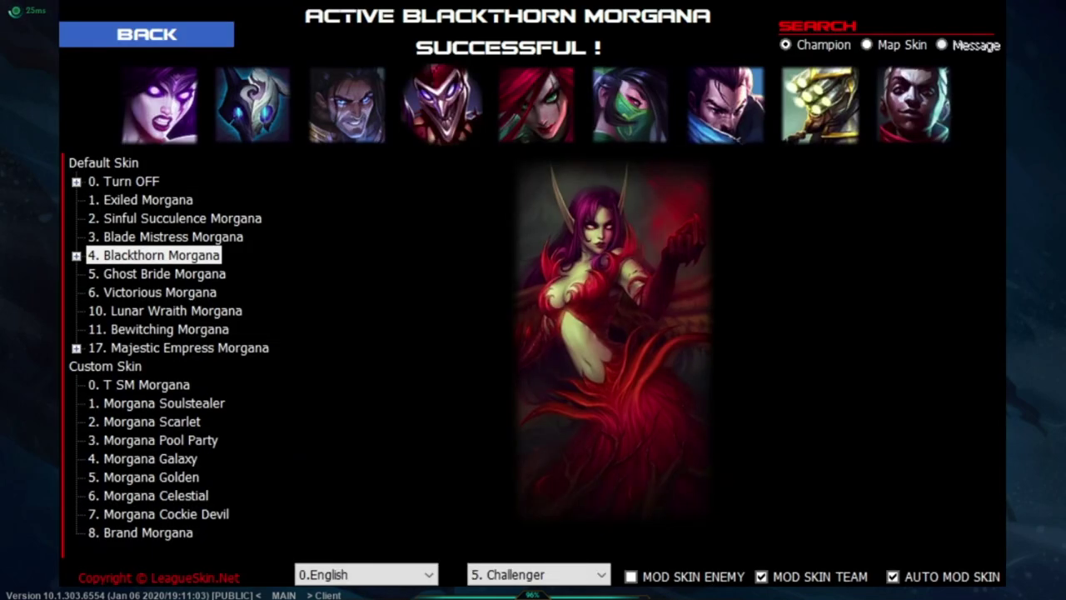
{"action": "left_click", "coordinate": [189, 250]}
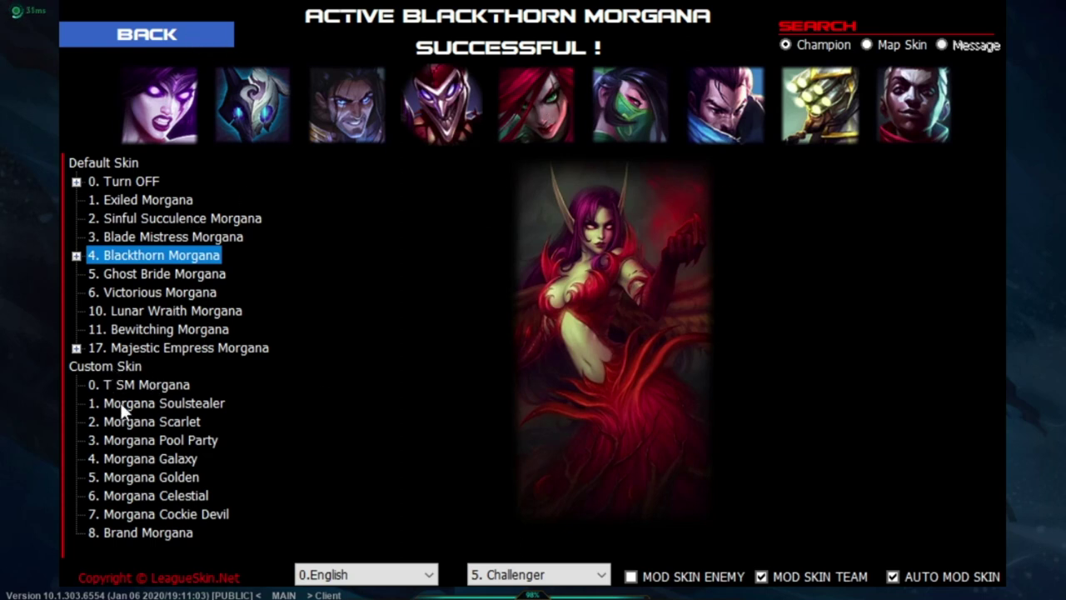
{"action": "left_click", "coordinate": [131, 383]}
{"action": "left_click", "coordinate": [141, 402]}
{"action": "left_click", "coordinate": [141, 421]}
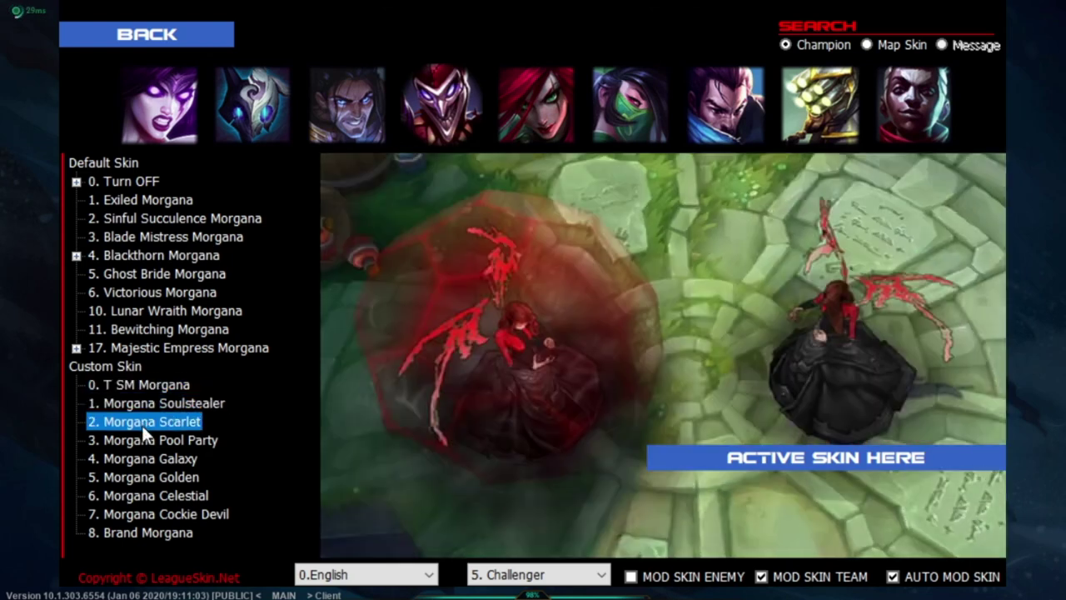
{"action": "left_click", "coordinate": [141, 439]}
{"action": "left_click", "coordinate": [142, 457]}
{"action": "left_click", "coordinate": [145, 495]}
{"action": "left_click", "coordinate": [148, 514]}
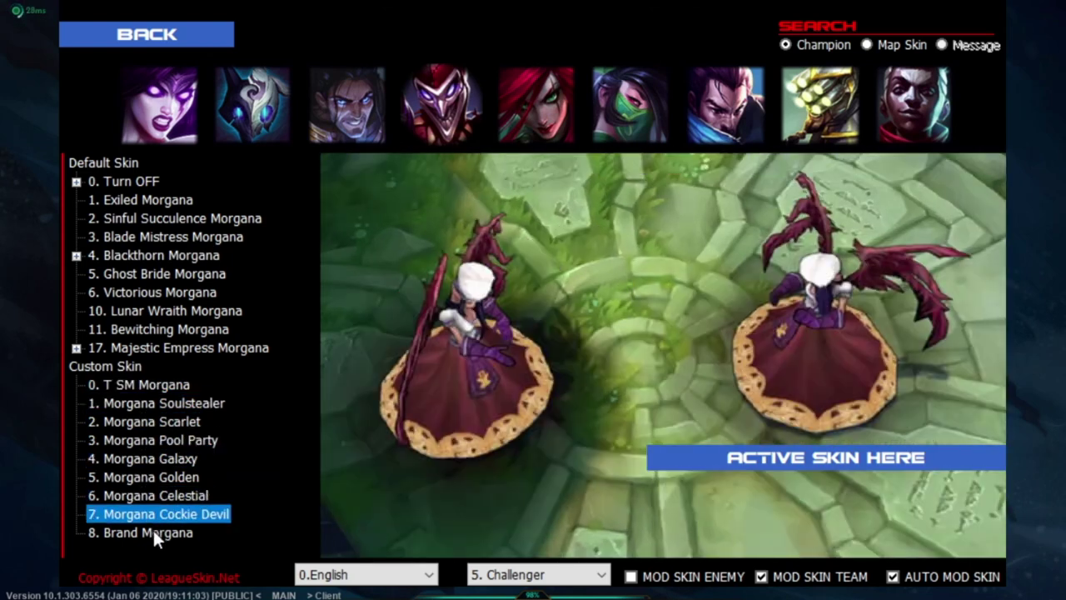
{"action": "left_click", "coordinate": [153, 532]}
Step: Reselect the default skin Blackthorn Morgana, activate it again and return to the League of Legends loading screen
{"action": "left_click", "coordinate": [147, 256]}
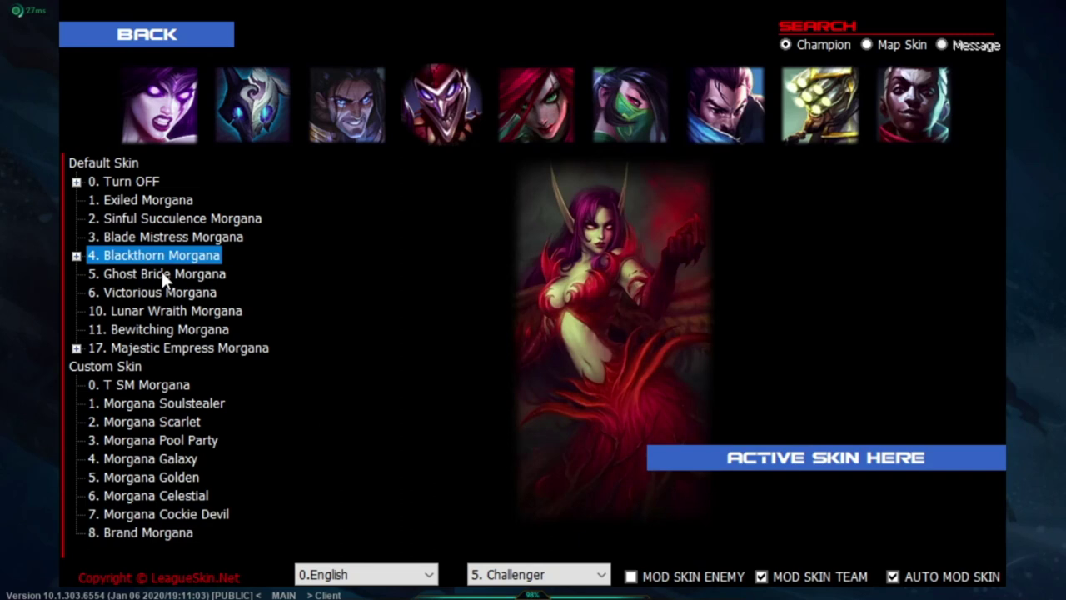
{"action": "left_click", "coordinate": [700, 458]}
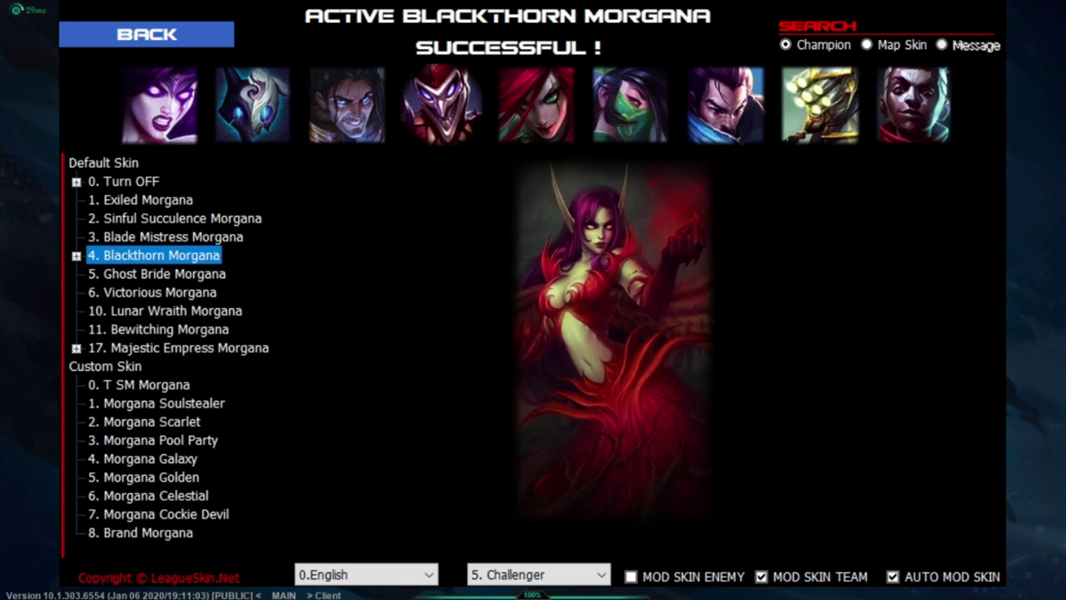
{"action": "key", "text": "alt+Tab"}
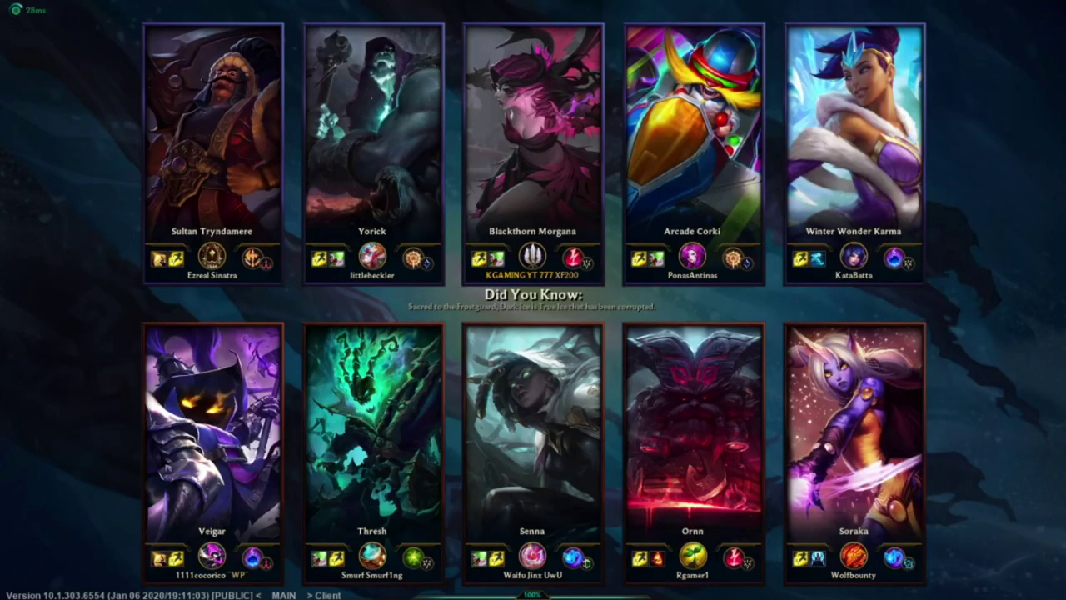